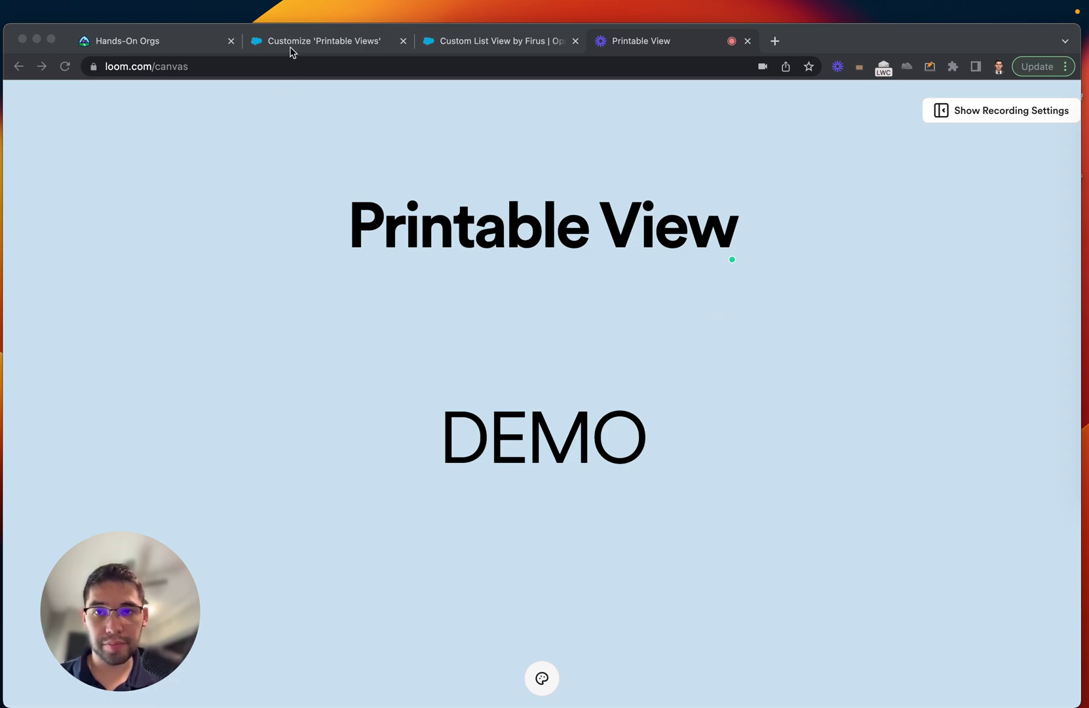
Show the Customize 'Printable Views' help article scrolled back up to its title
left_click(331, 42)
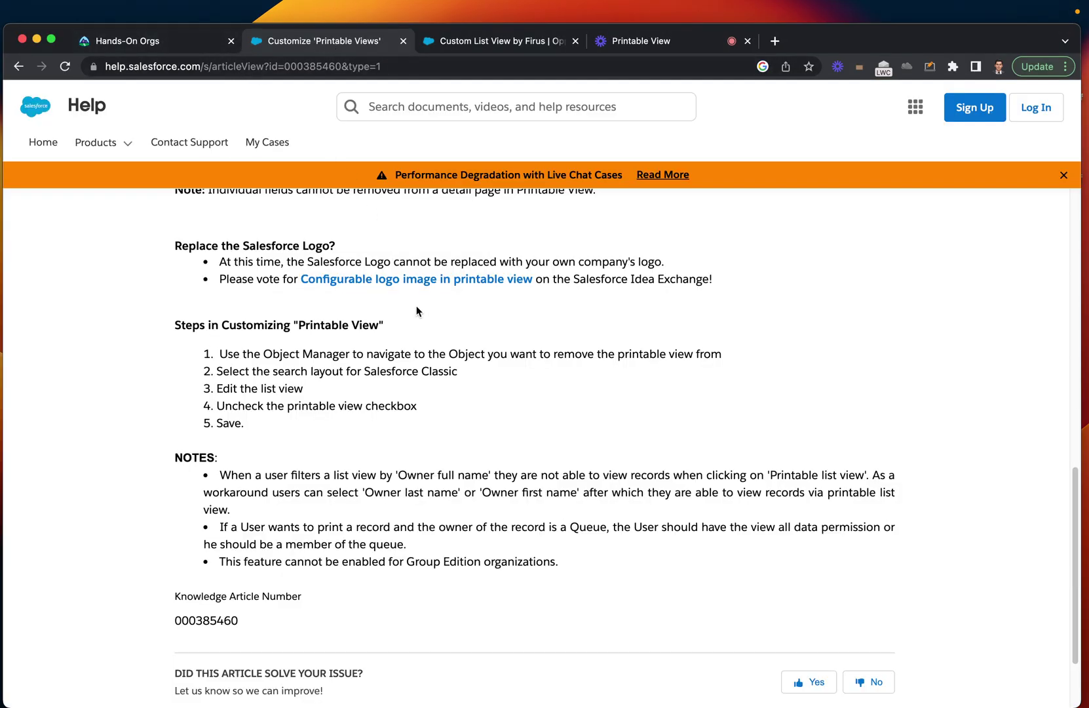
scroll(417, 306, "up", 15)
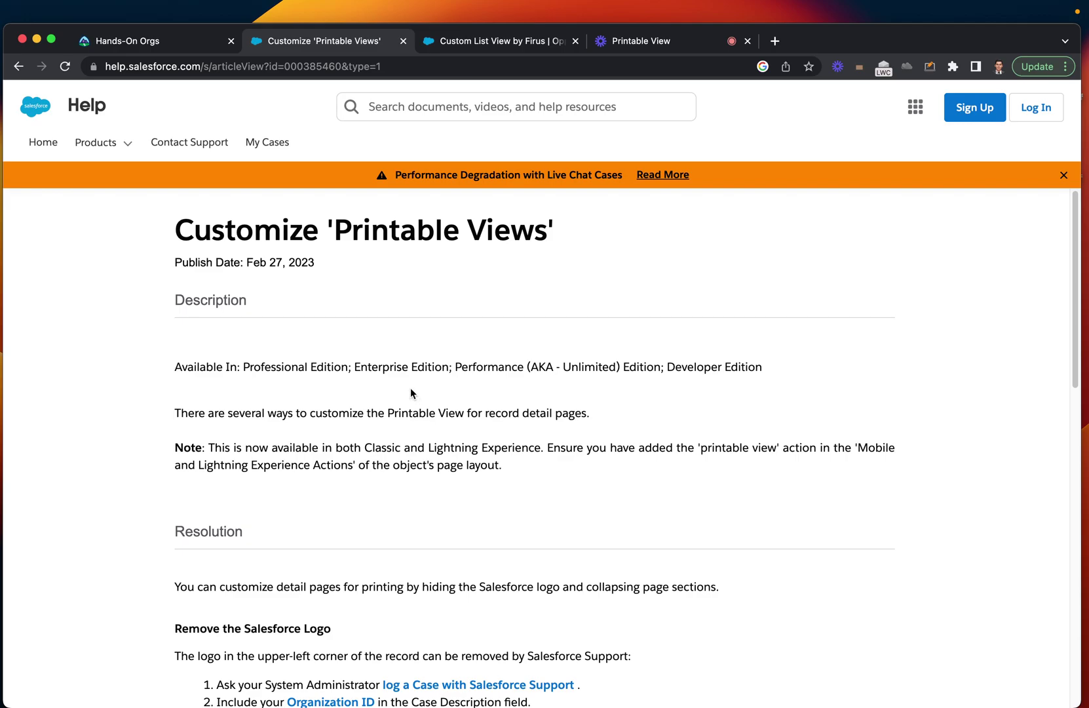
Reload the Custom List View by Firus opportunities list and circle the Printable View button
left_click(475, 42)
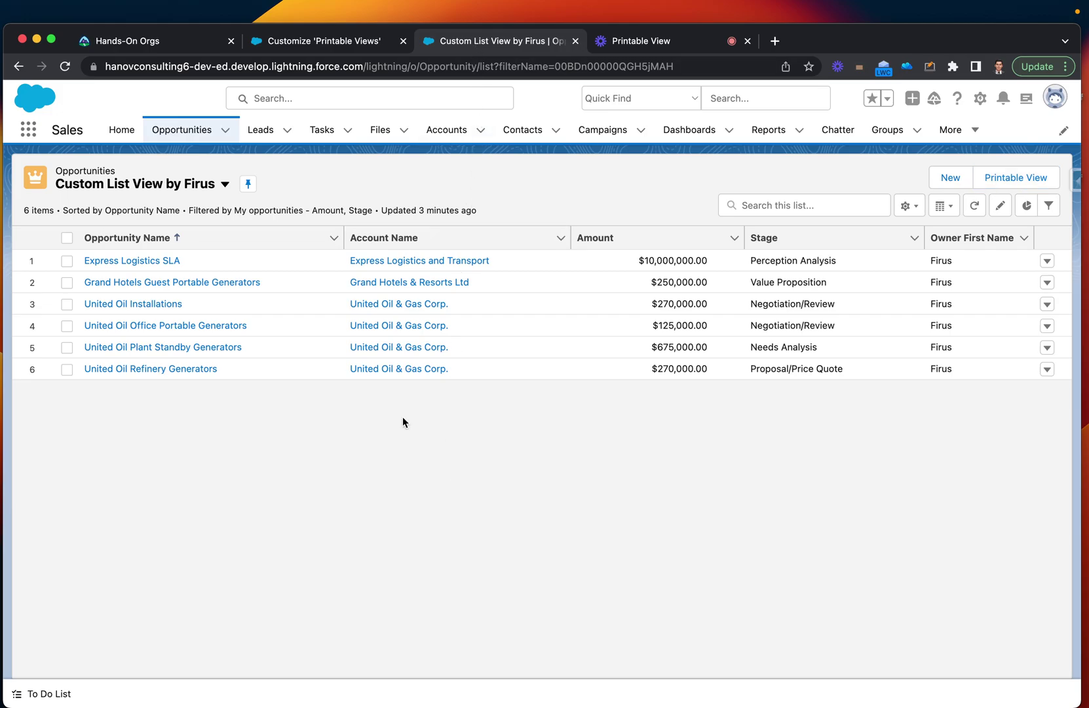
left_click(180, 134)
left_click(930, 66)
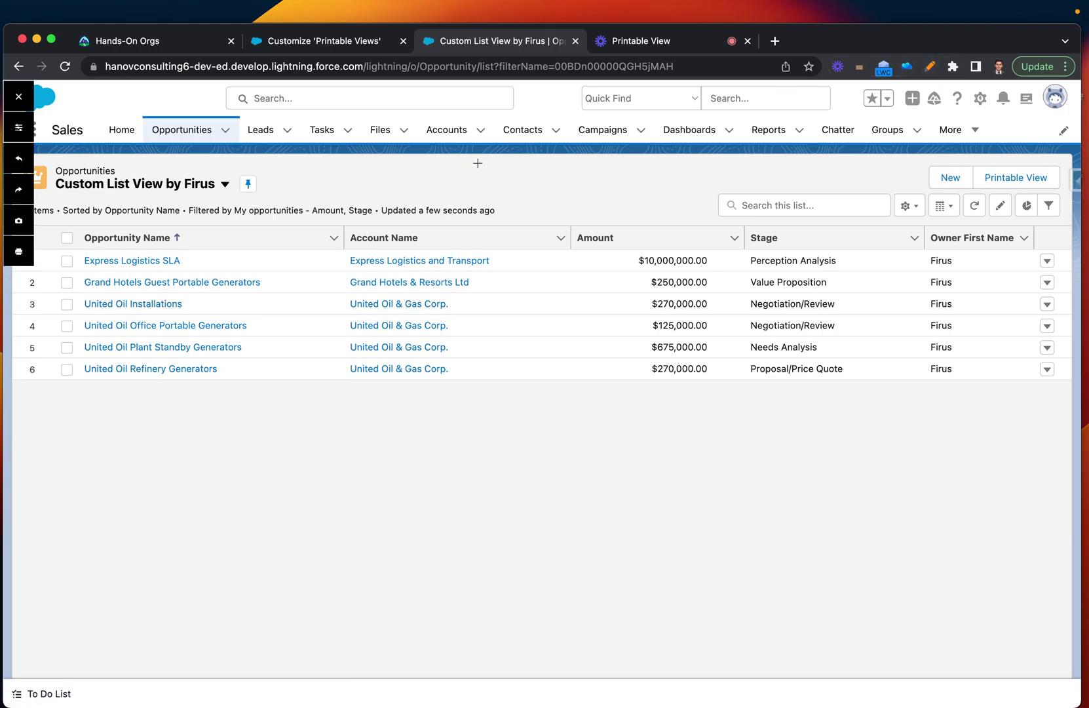
mouse_move(1013, 139)
left_mouse_down()
mouse_move(926, 156)
mouse_move(947, 194)
mouse_move(1085, 184)
mouse_move(1034, 146)
mouse_move(992, 146)
left_mouse_up()
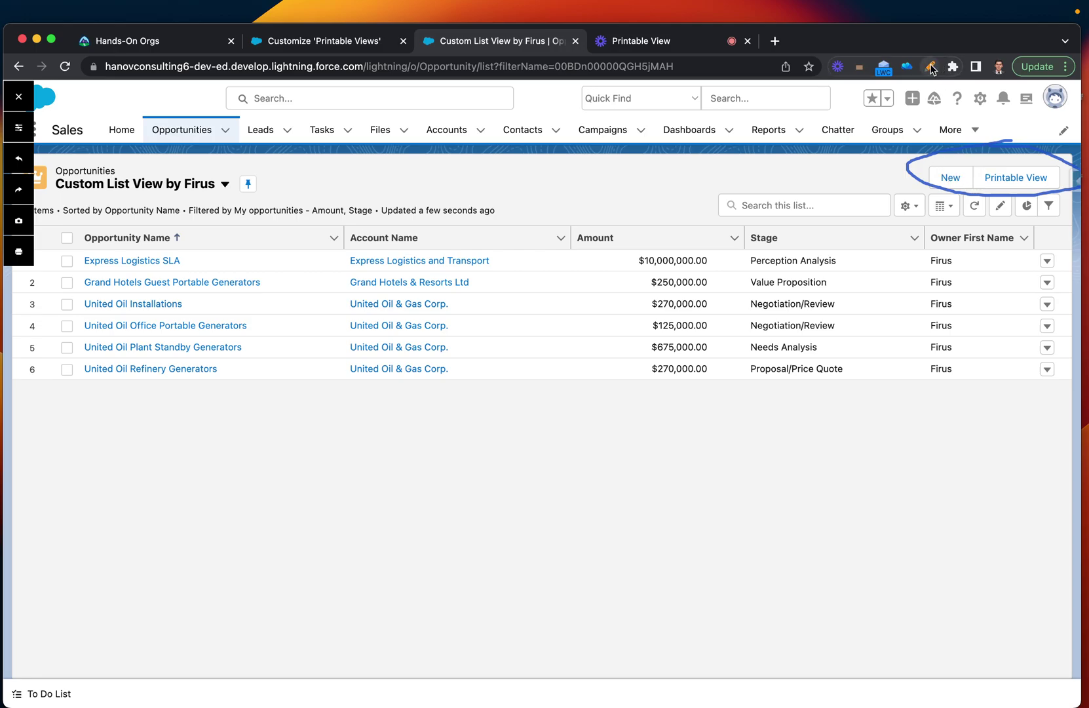
left_click(930, 67)
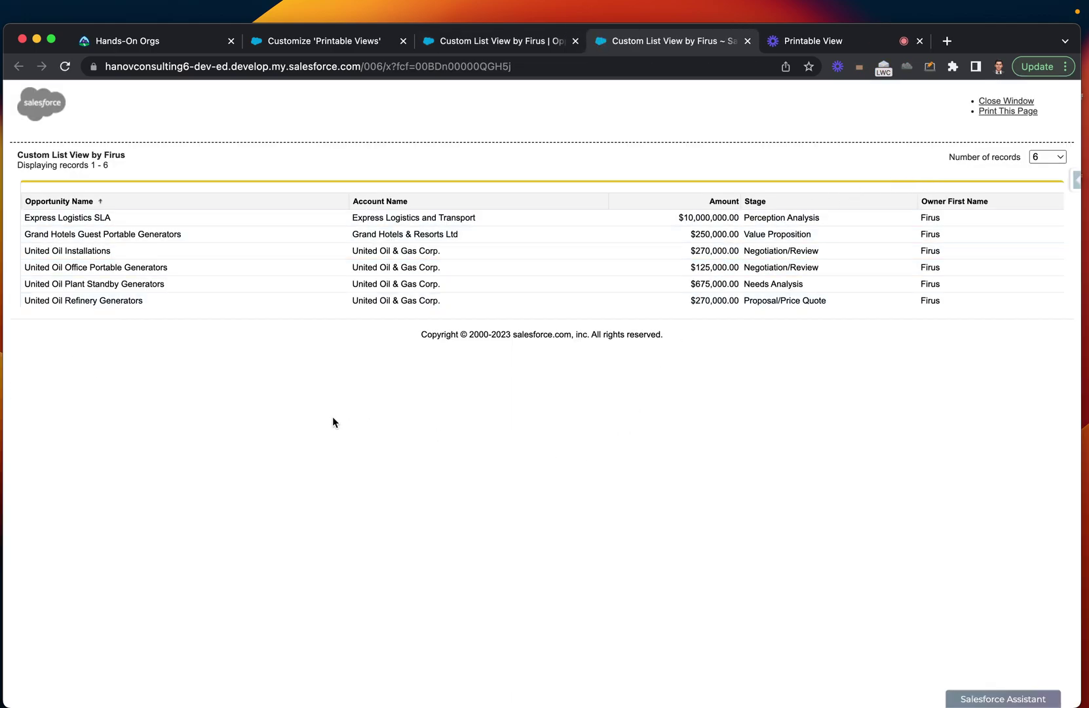
Point arrows at the Opportunity Name, Account Name, Stage and Owner First Name columns
left_click(929, 67)
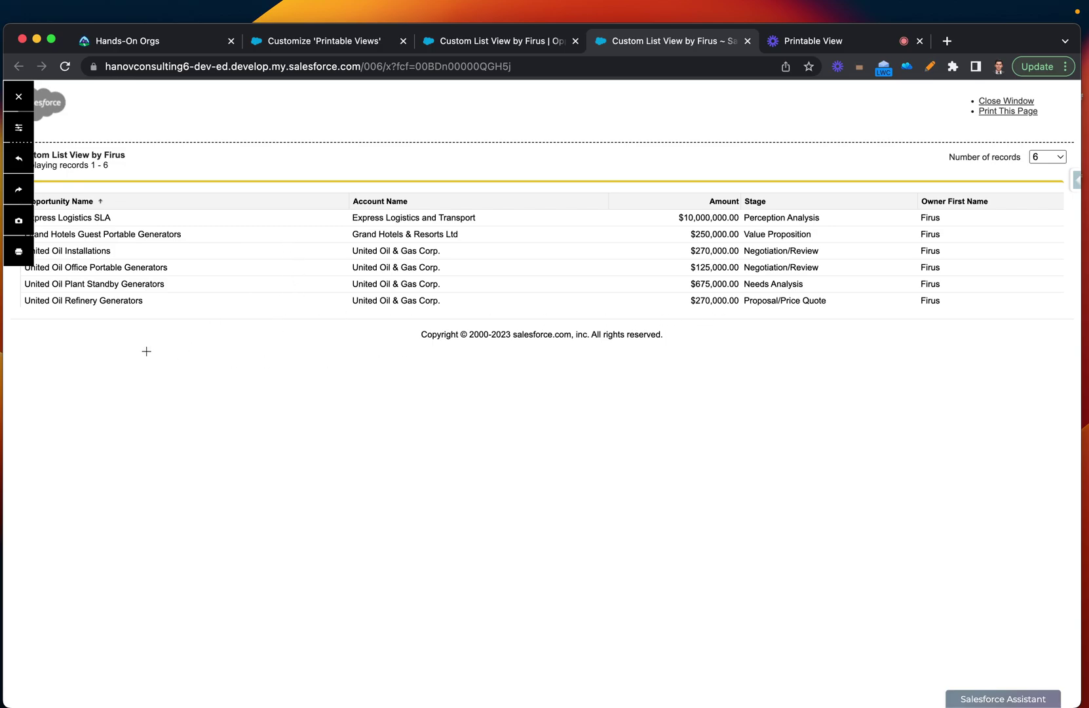
mouse_move(112, 328)
left_mouse_down()
mouse_move(128, 344)
mouse_move(90, 335)
left_mouse_up()
mouse_move(353, 335)
left_mouse_down()
mouse_move(351, 356)
mouse_move(348, 332)
mouse_move(385, 364)
left_mouse_up()
mouse_move(807, 358)
left_mouse_down()
mouse_move(801, 433)
mouse_move(793, 377)
mouse_move(837, 378)
left_mouse_up()
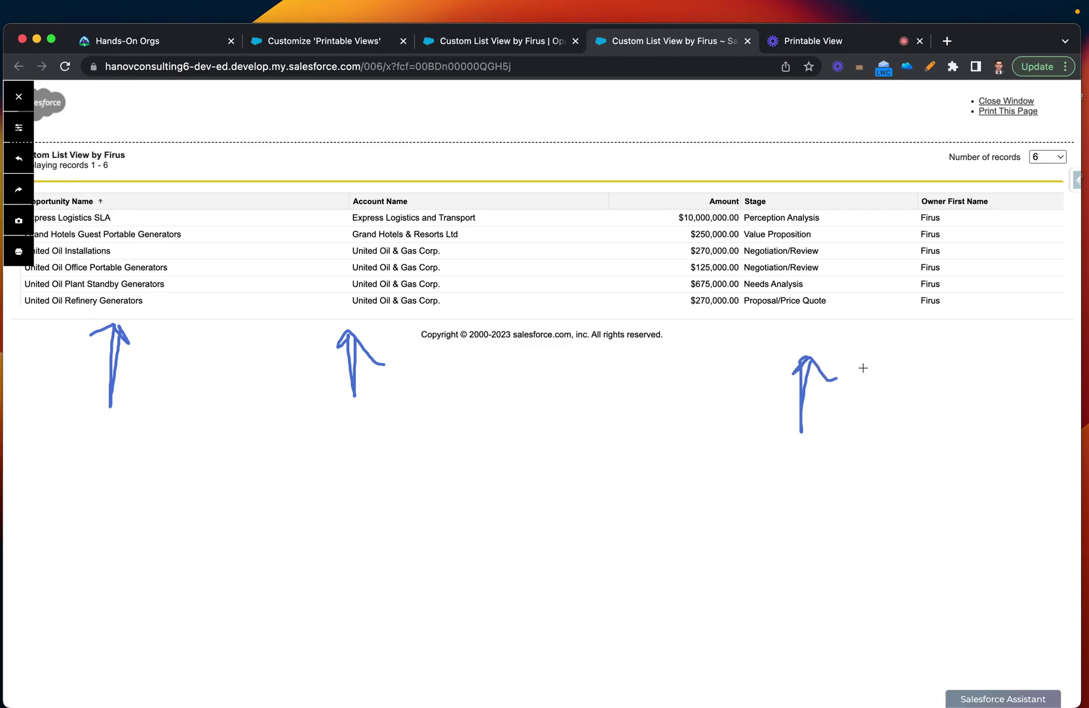
mouse_move(945, 346)
left_mouse_down()
mouse_move(958, 414)
mouse_move(932, 371)
mouse_move(964, 364)
left_mouse_up()
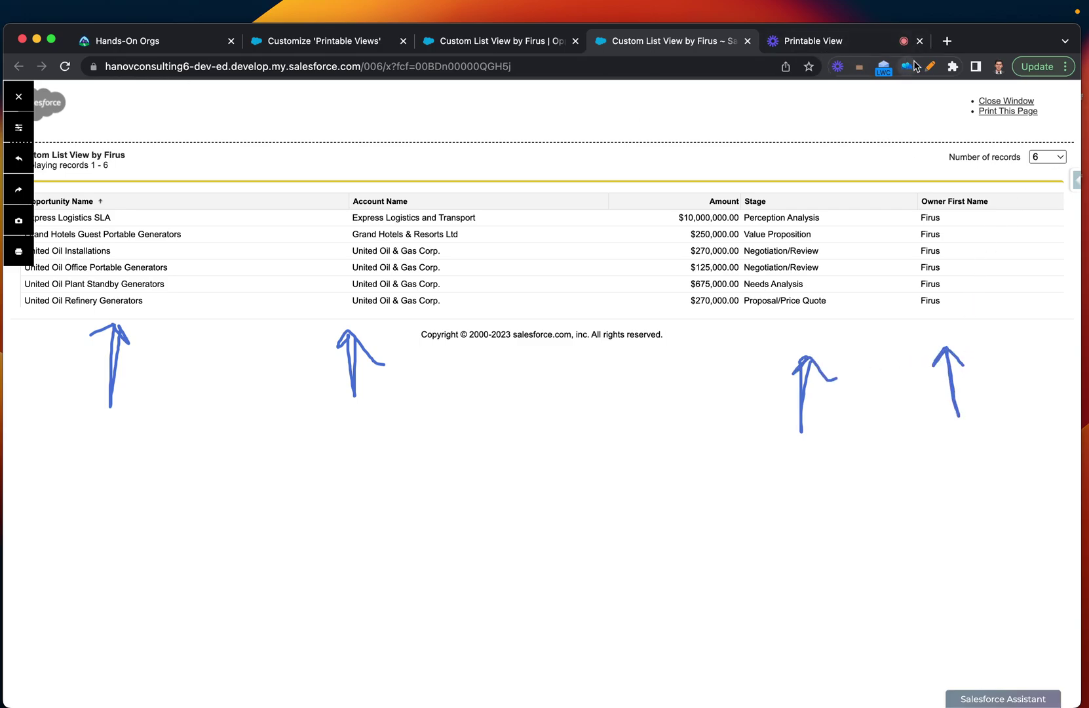
left_click(931, 65)
Keep the number of records at 6 on the printable page
left_click(1037, 156)
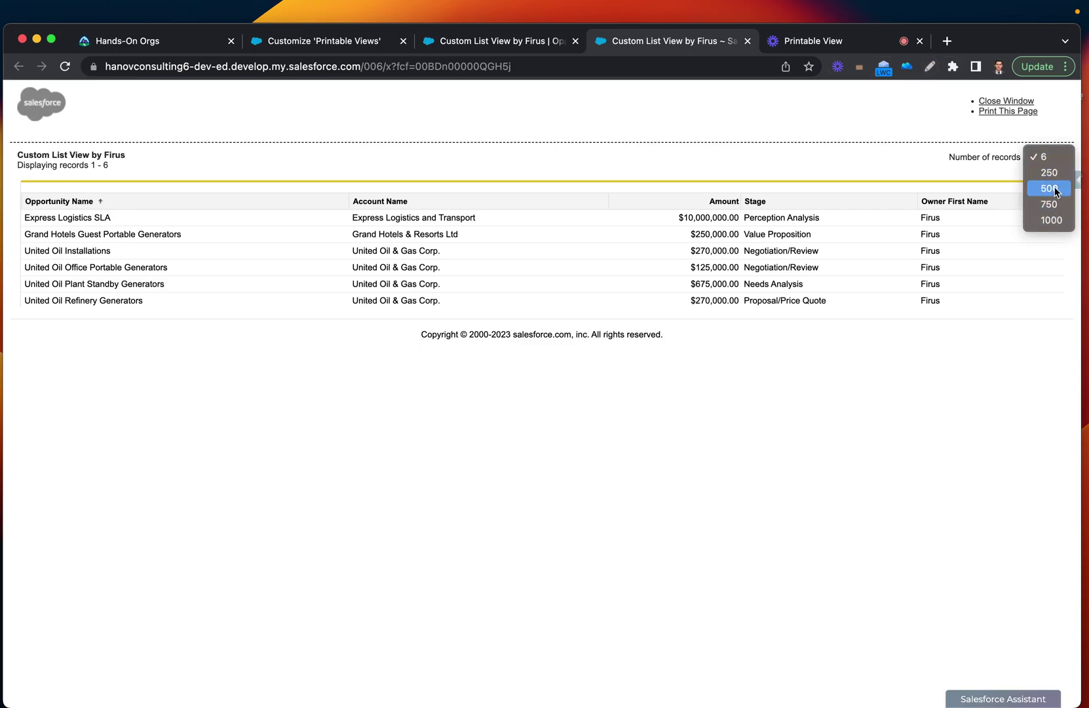
left_click(1014, 160)
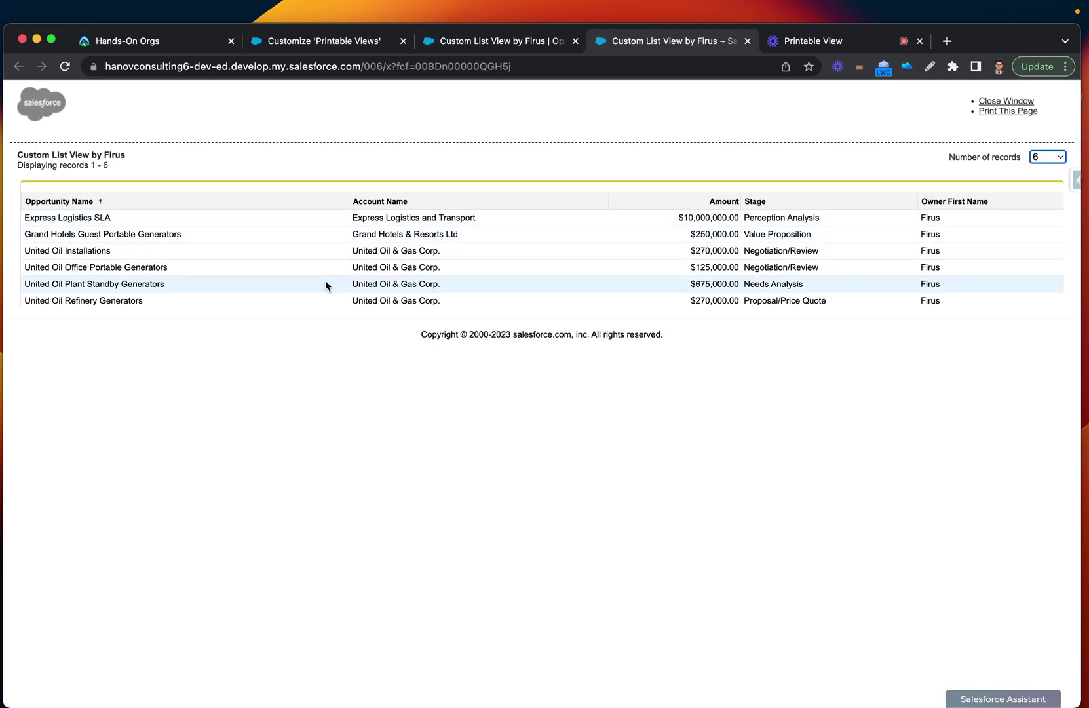
left_click(486, 417)
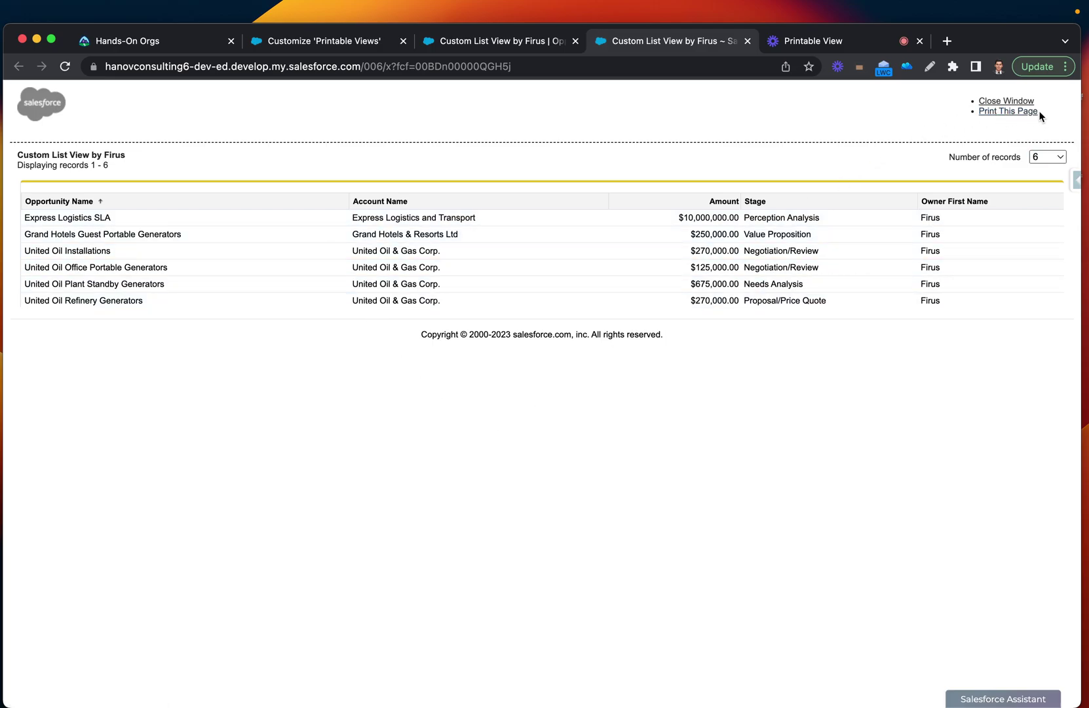
Start printing, cancel the print dialog, then point an arrow at the Salesforce logo
left_click(1008, 112)
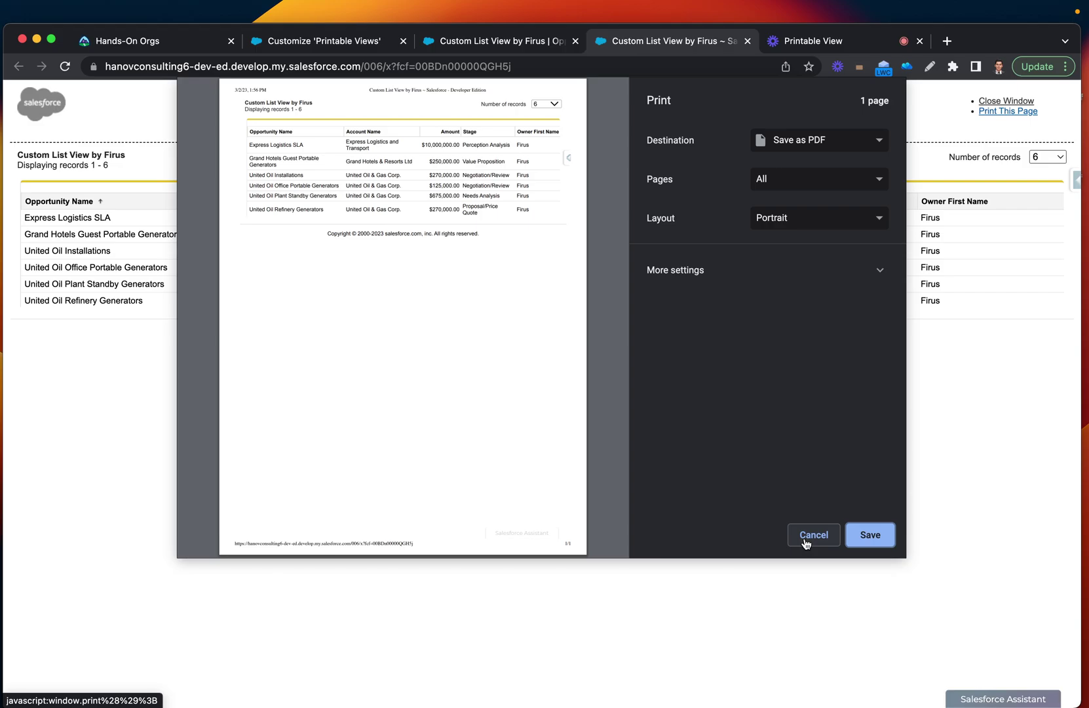
left_click(813, 535)
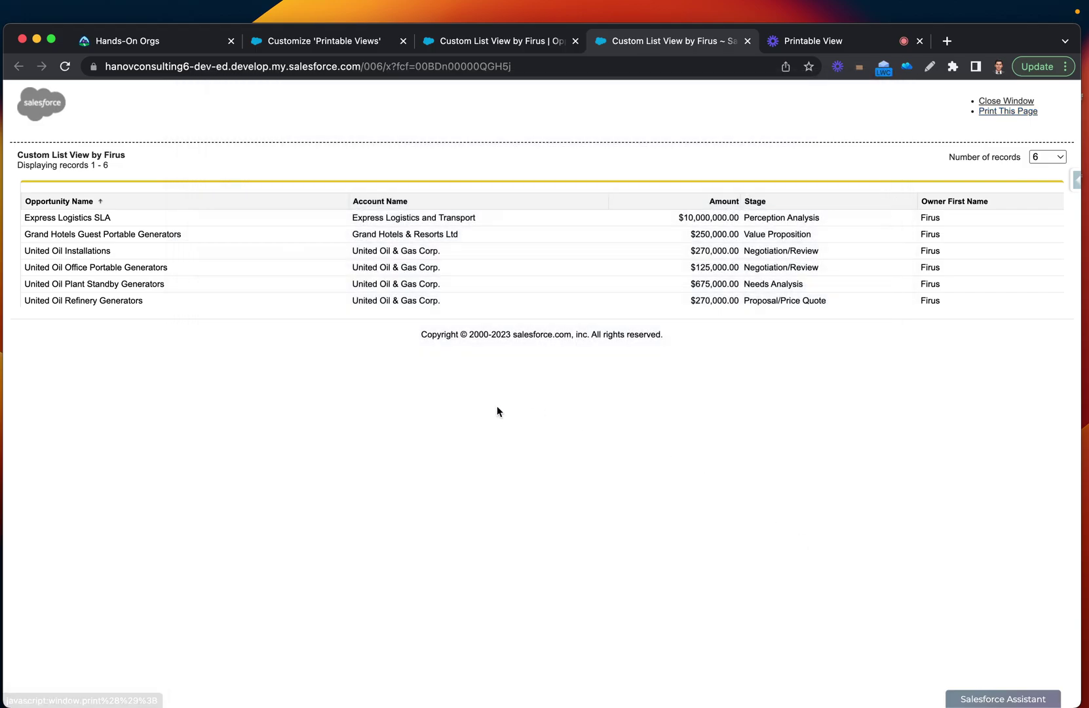
left_click(930, 67)
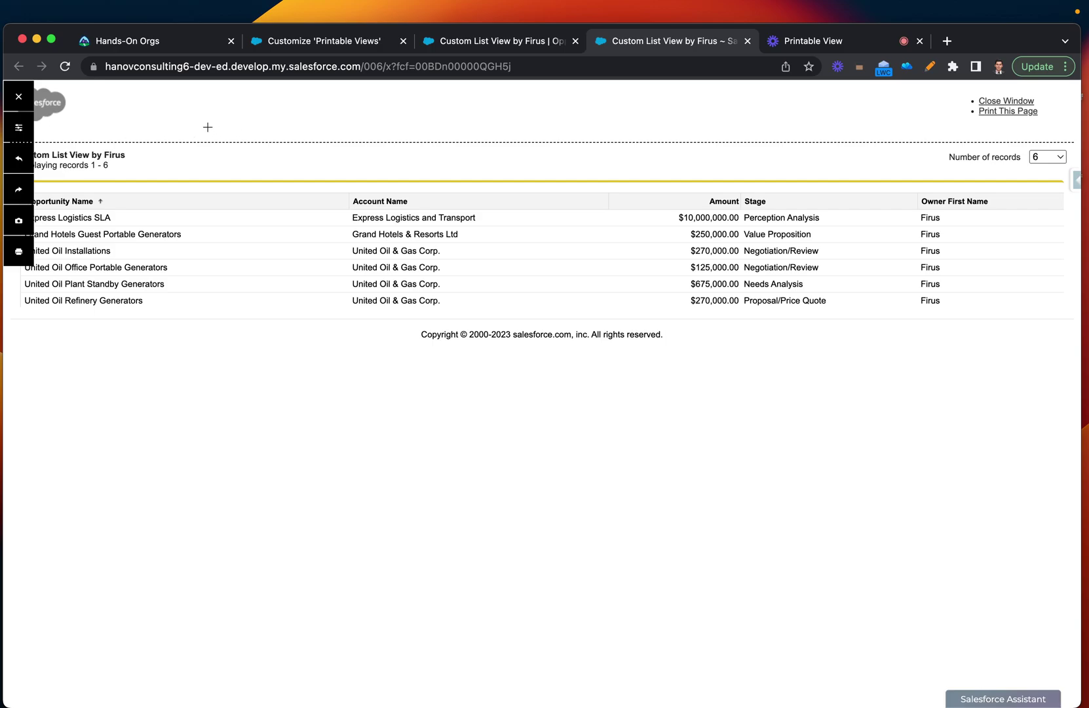
mouse_move(249, 104)
left_mouse_down()
mouse_move(119, 104)
mouse_move(112, 116)
mouse_move(87, 104)
mouse_move(133, 97)
left_mouse_up()
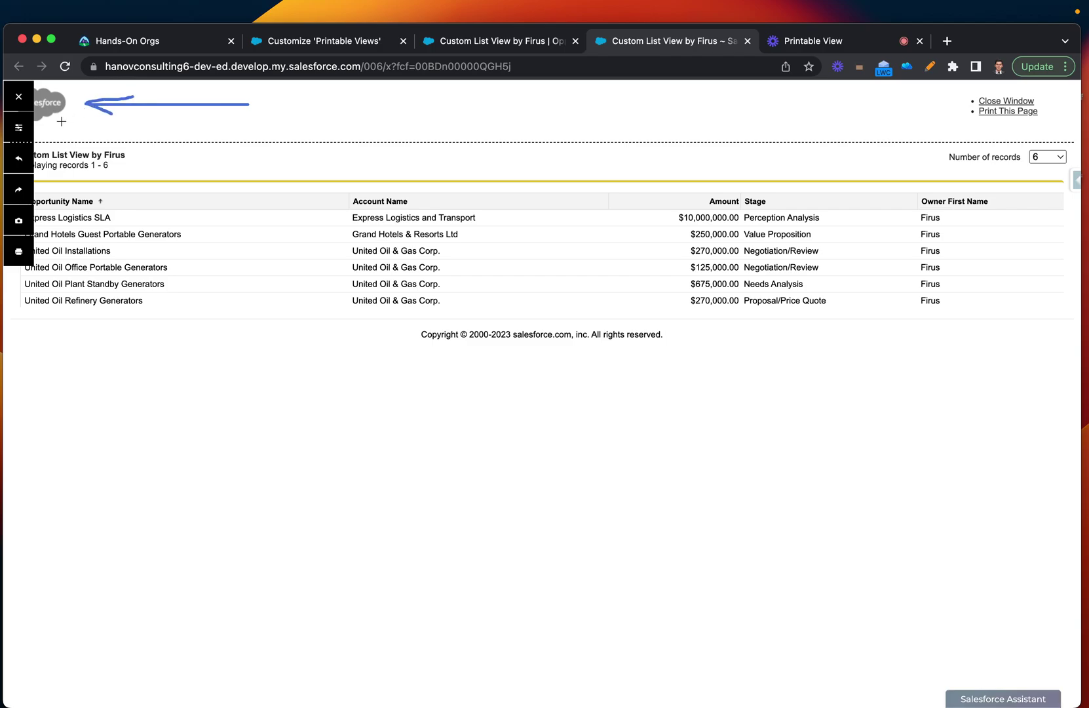
left_click(930, 66)
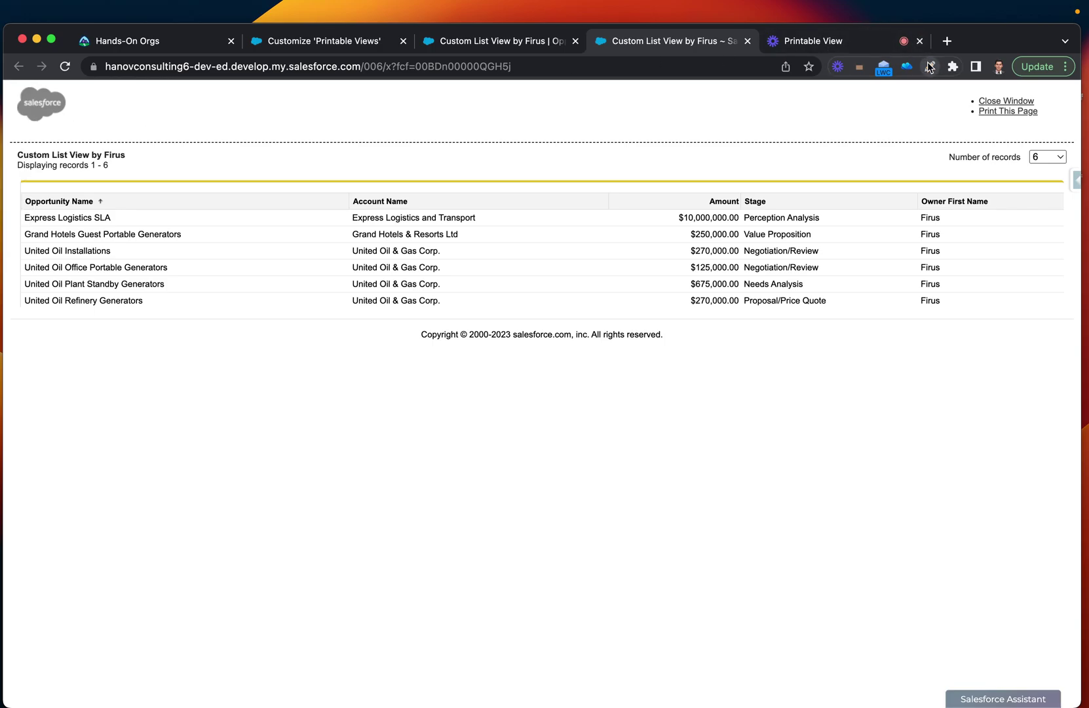
Read through the article's customization steps, highlighting them, then go back to Custom List View by Firus
left_click(321, 43)
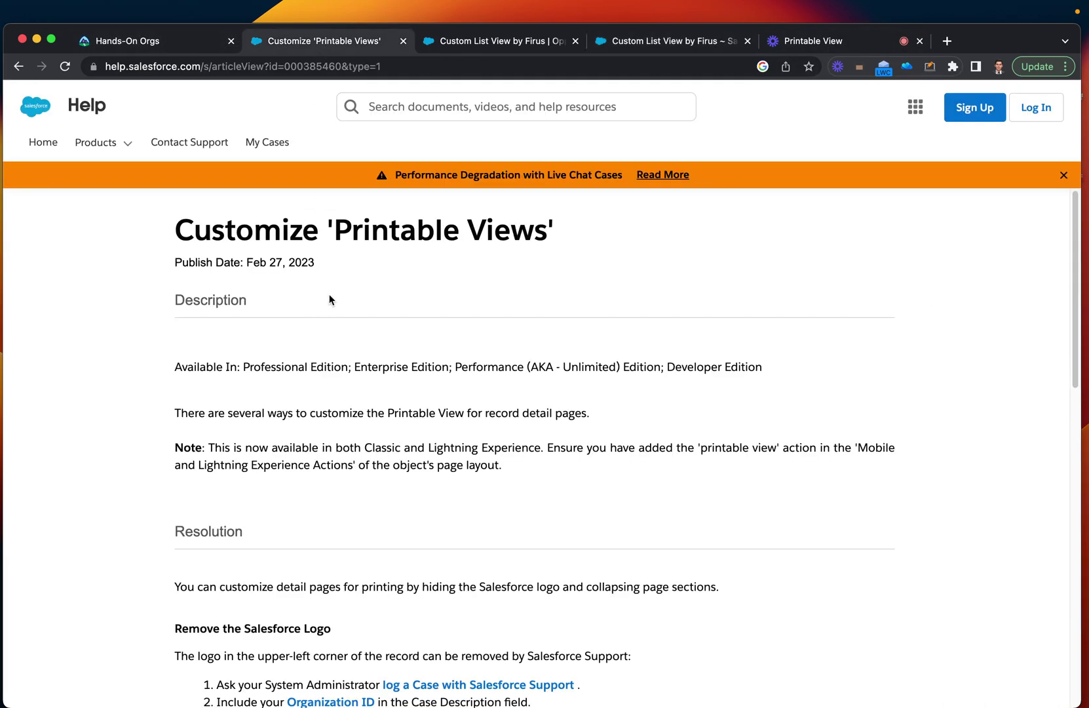
scroll(331, 301, "down", 5)
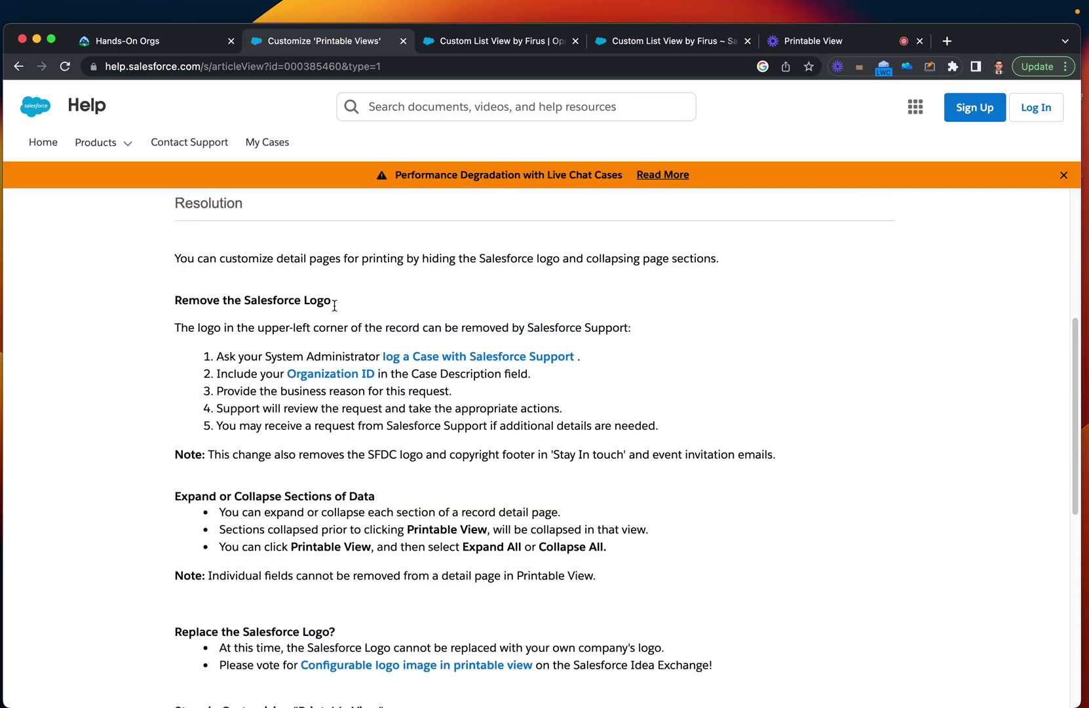
scroll(334, 306, "down", 4)
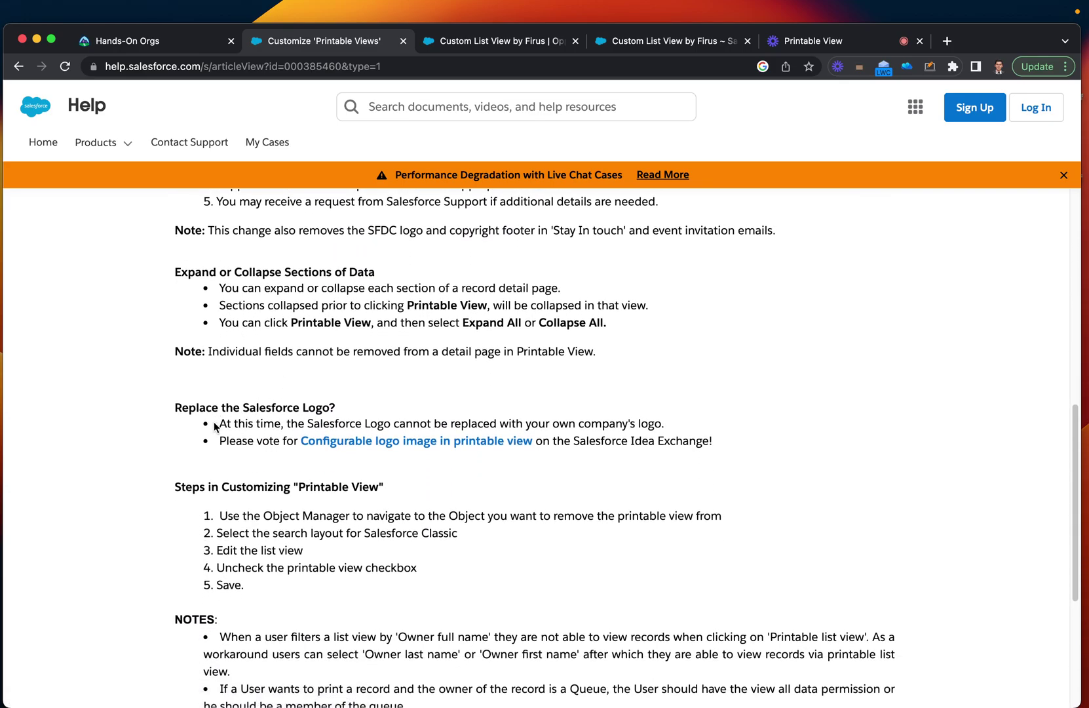
left_click_drag(174, 407, 340, 415)
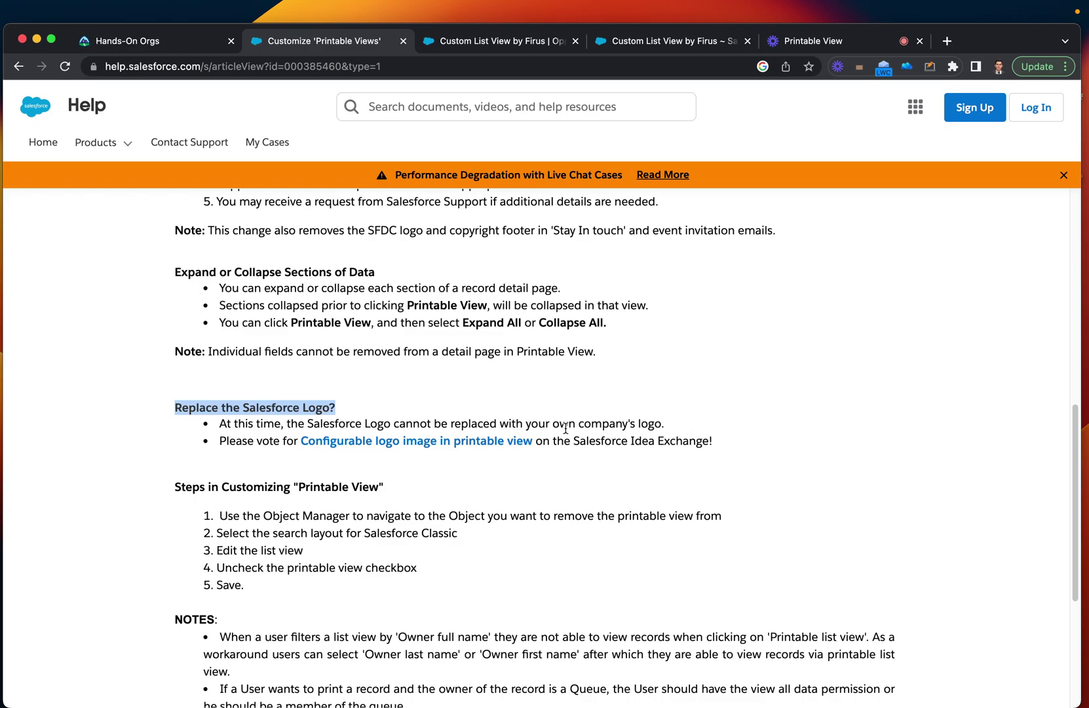
left_click(334, 558, "shift")
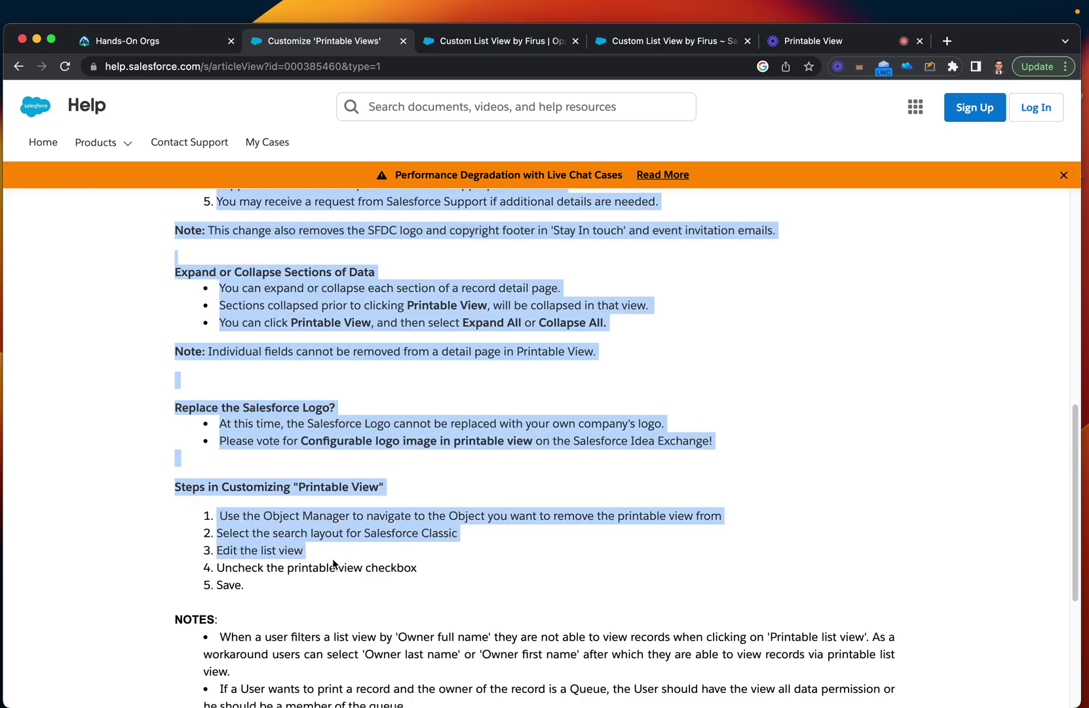
left_click(400, 584)
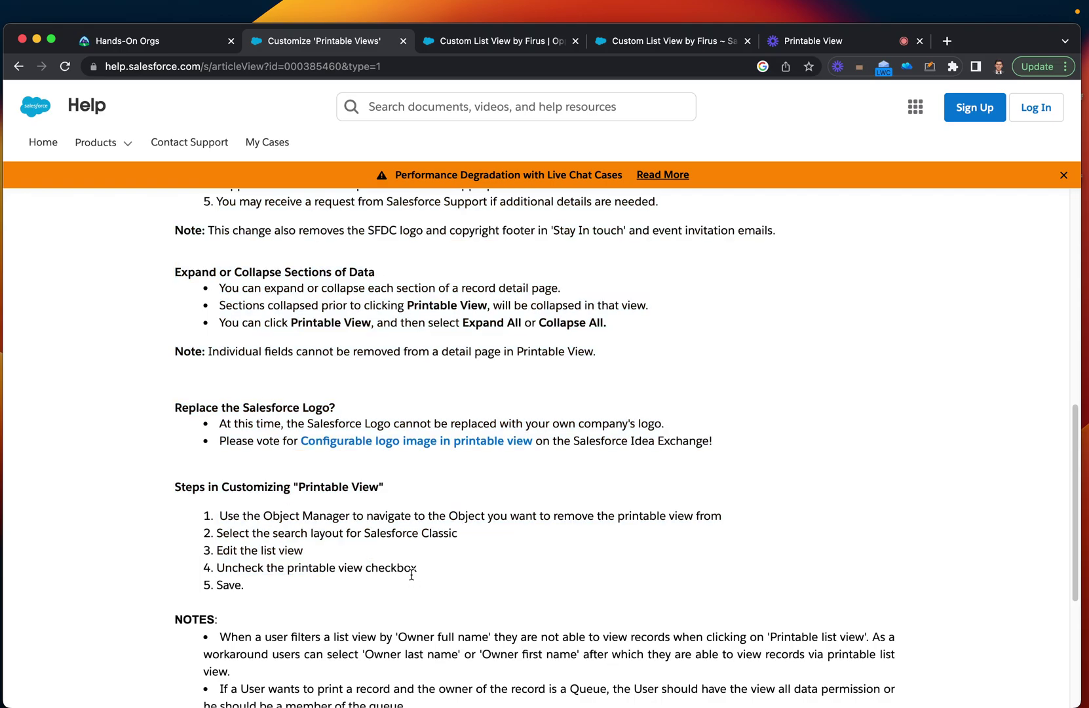
left_click(493, 41)
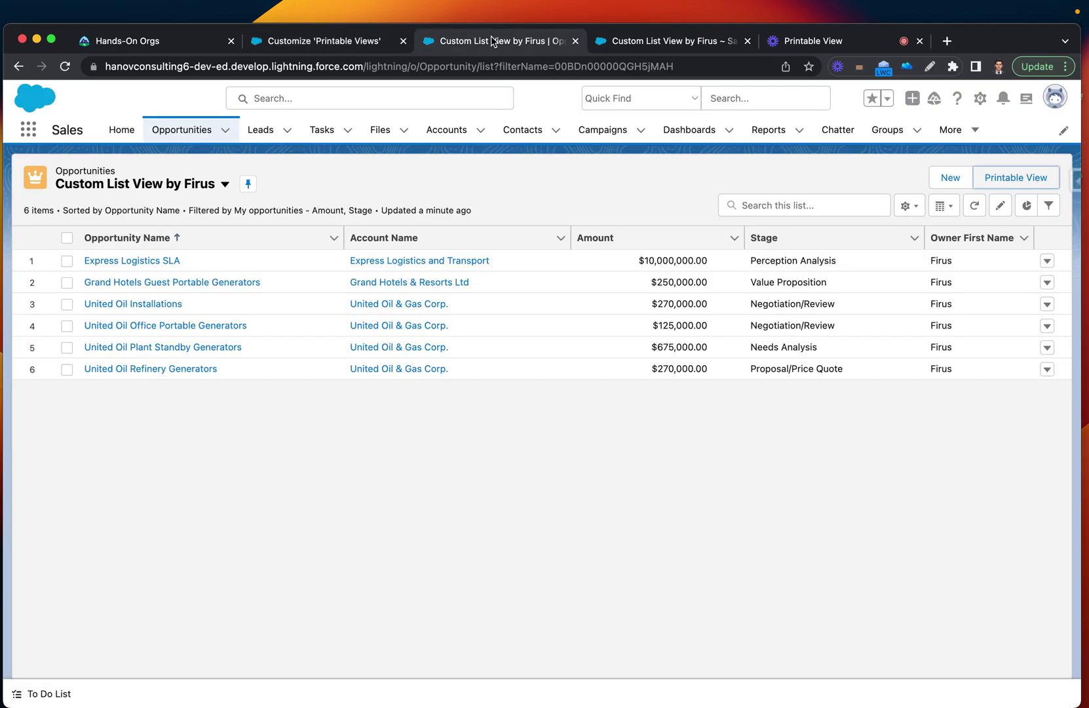
Open Select Fields to Display from the list view controls gear menu
left_click(951, 208)
left_click(947, 209)
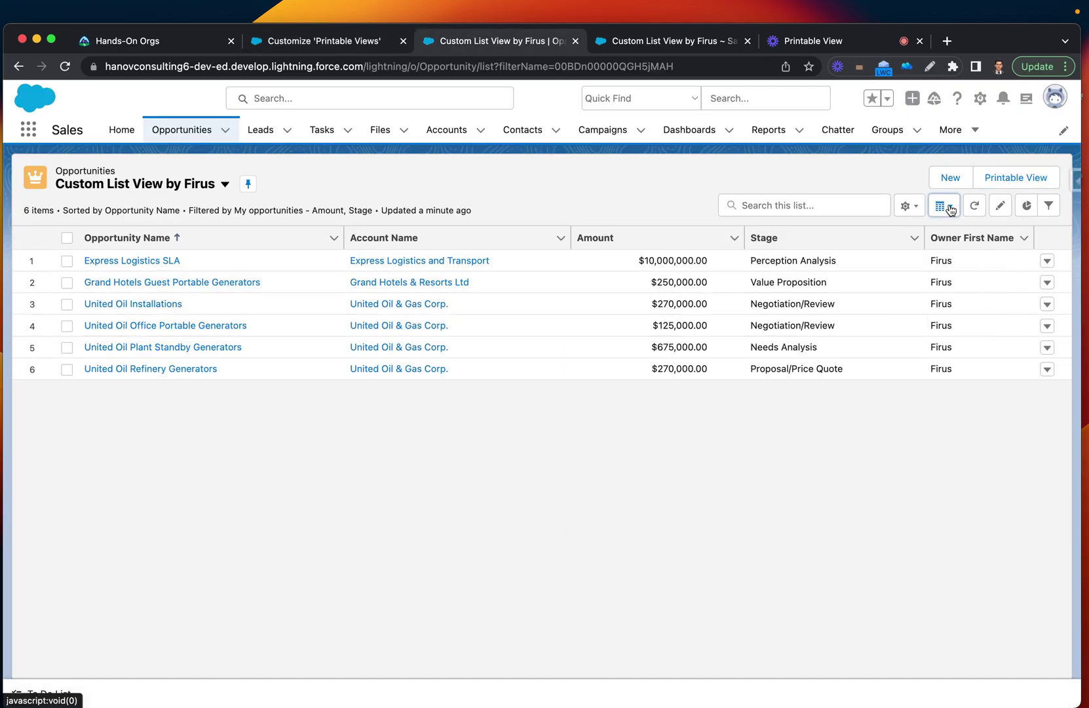
left_click(910, 206)
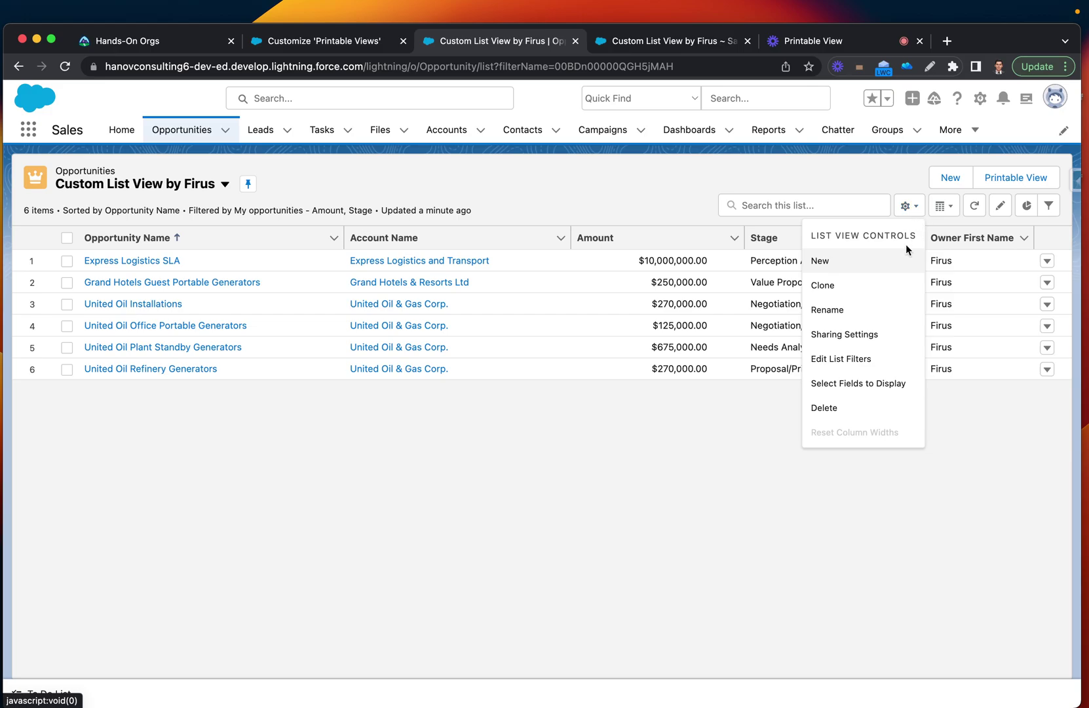
left_click(422, 484)
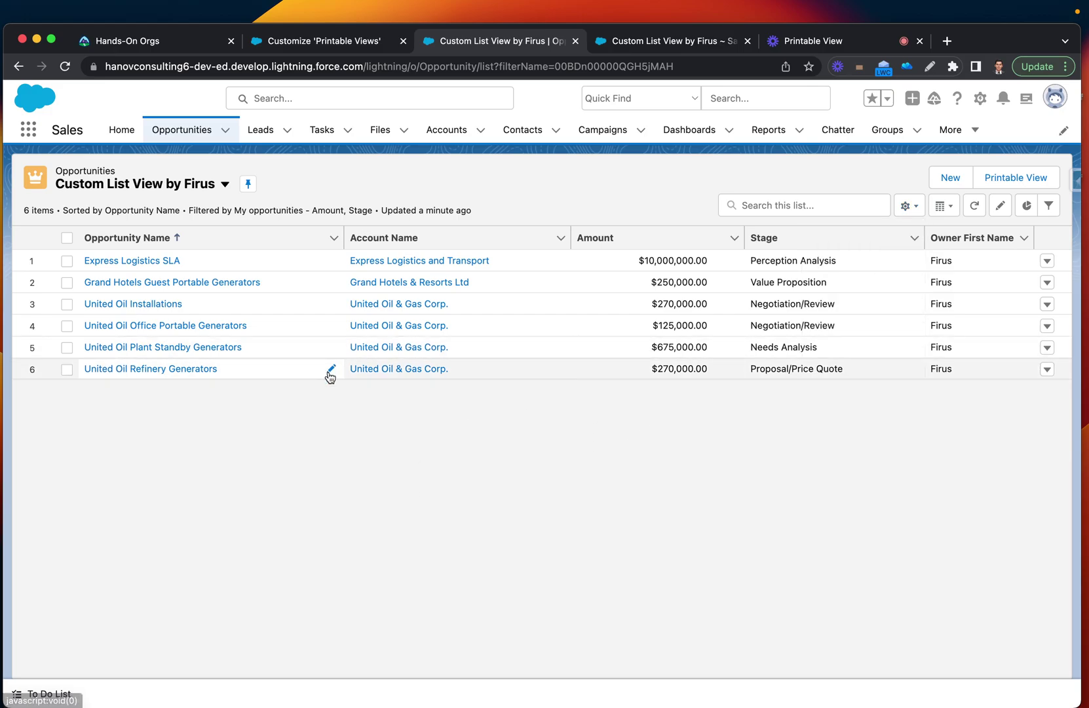
left_click(908, 207)
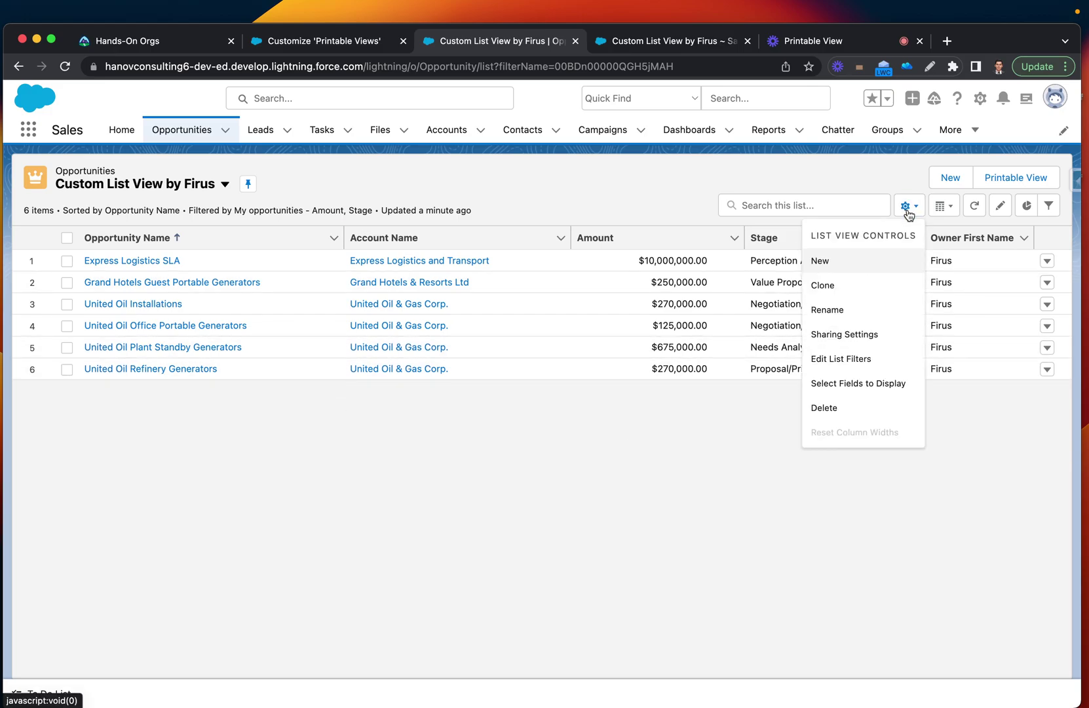
left_click(871, 390)
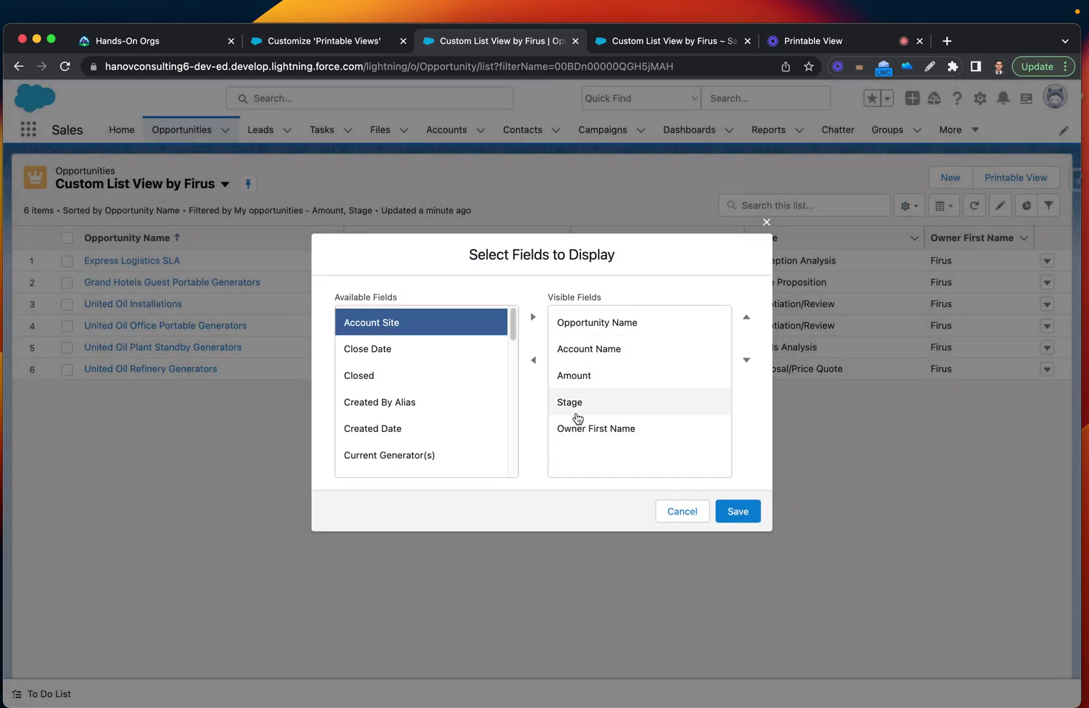
Add Close Date to the visible fields, placed above Owner First Name
left_click(588, 433)
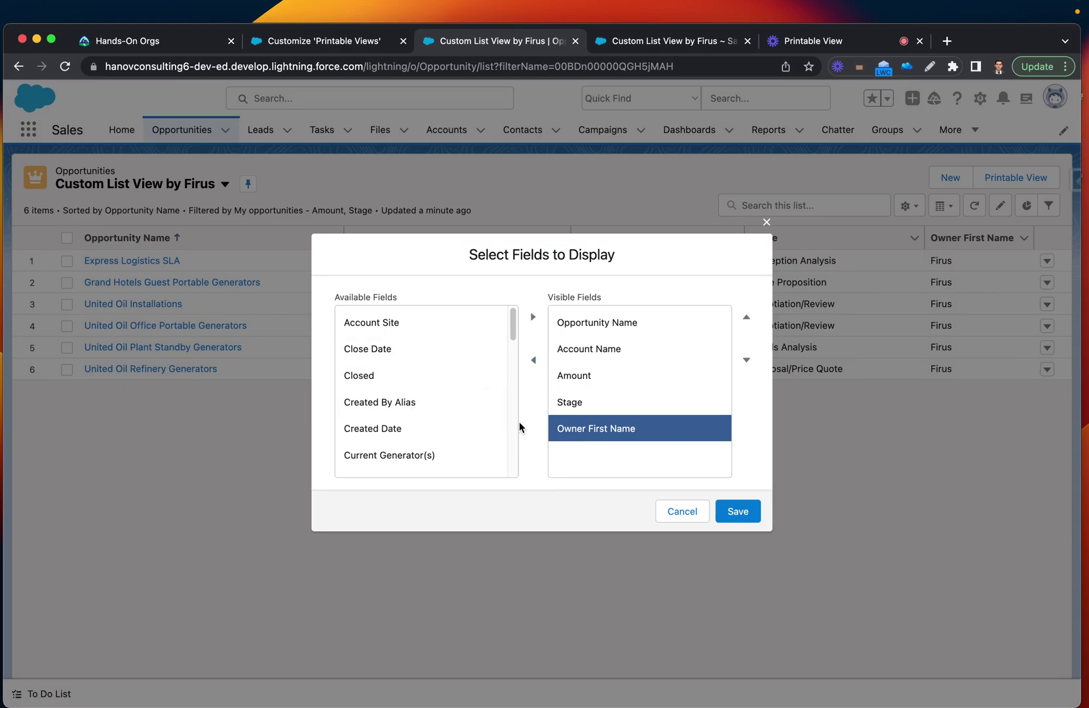
scroll(510, 356, "down", 5)
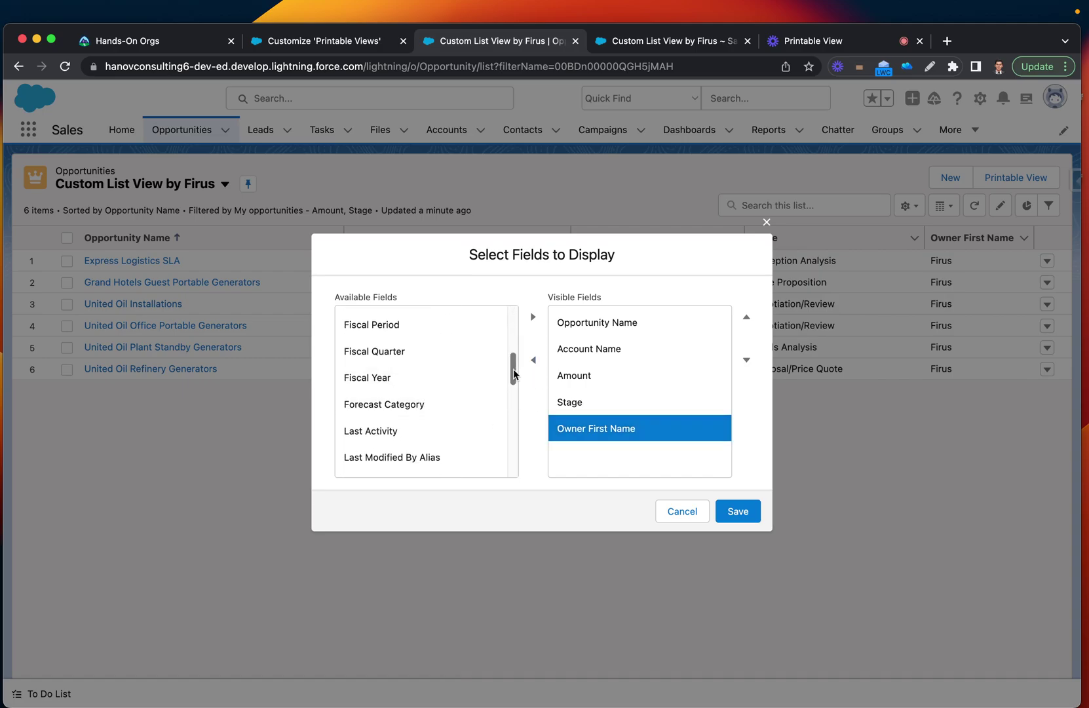
left_click_drag(514, 374, 514, 328)
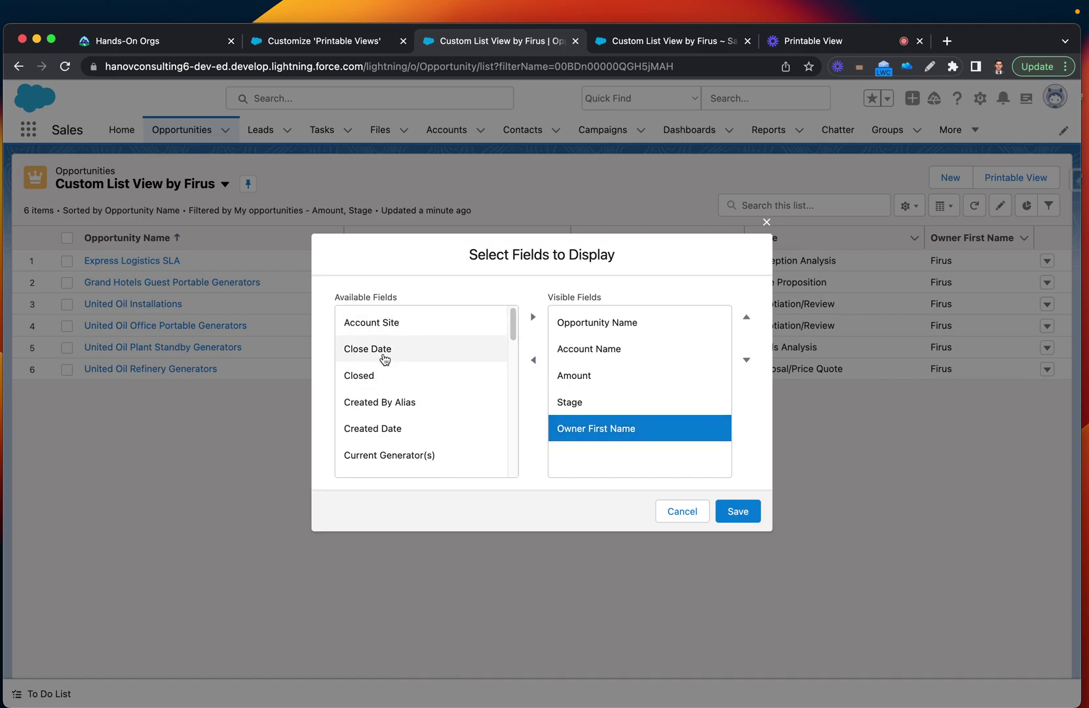
left_click(385, 359)
left_click(533, 317)
left_click(601, 459)
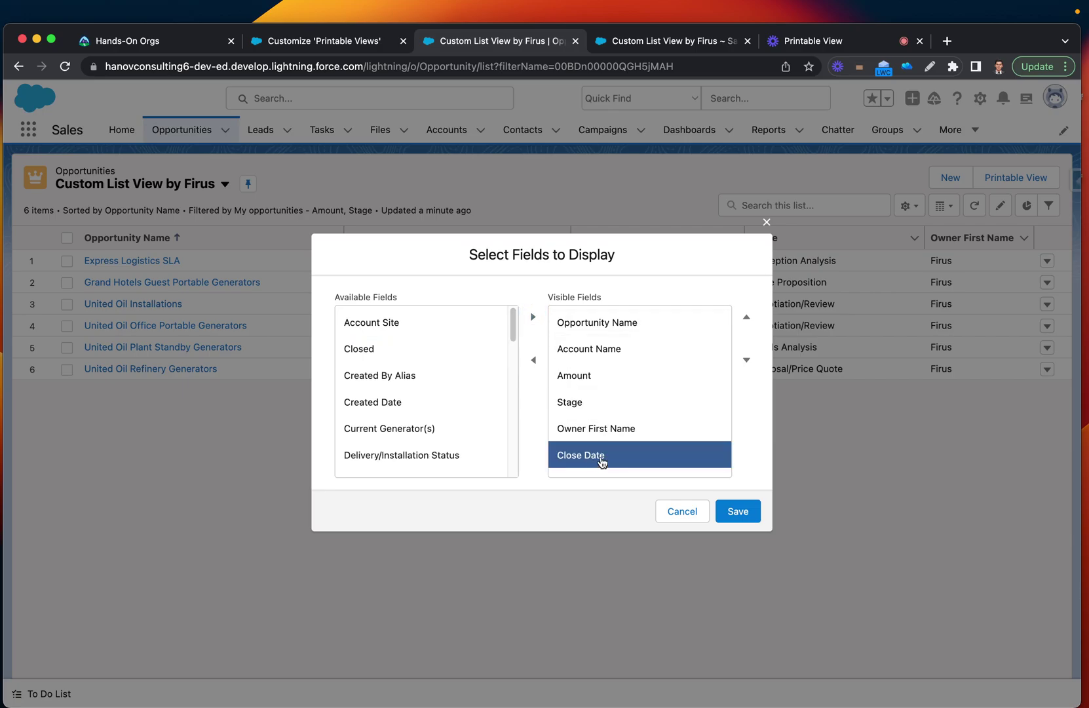
left_click(746, 316)
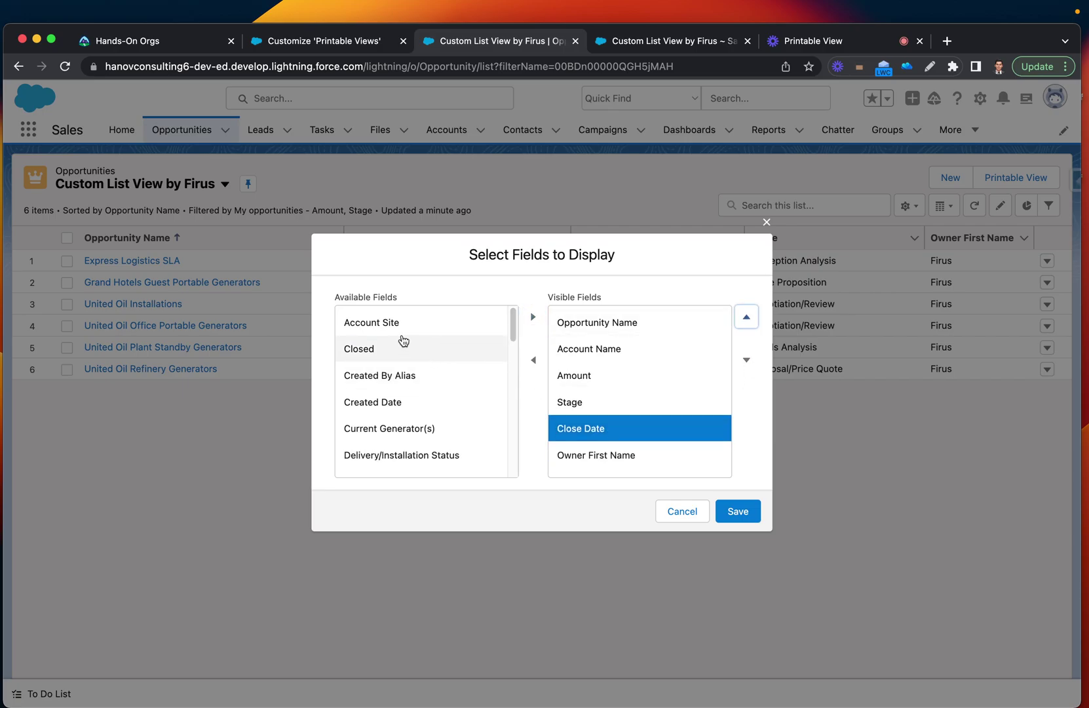
Add Created Date to the visible fields, placed just after Stage and above Close Date
left_click(406, 408)
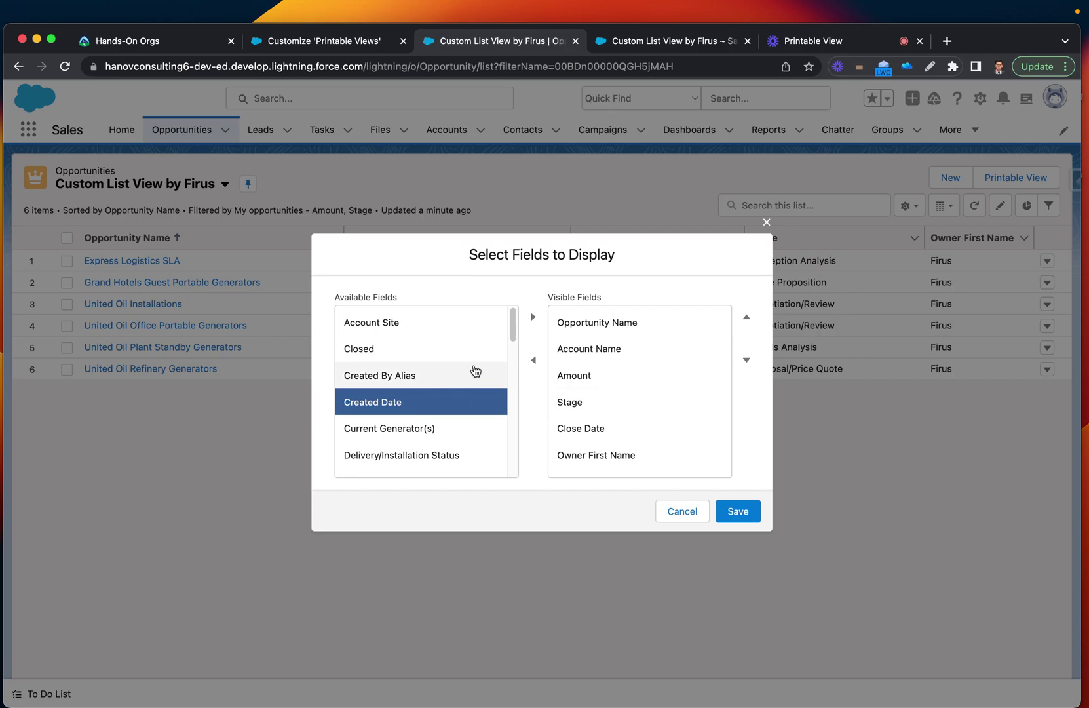
left_click(532, 316)
scroll(721, 467, "down", 2)
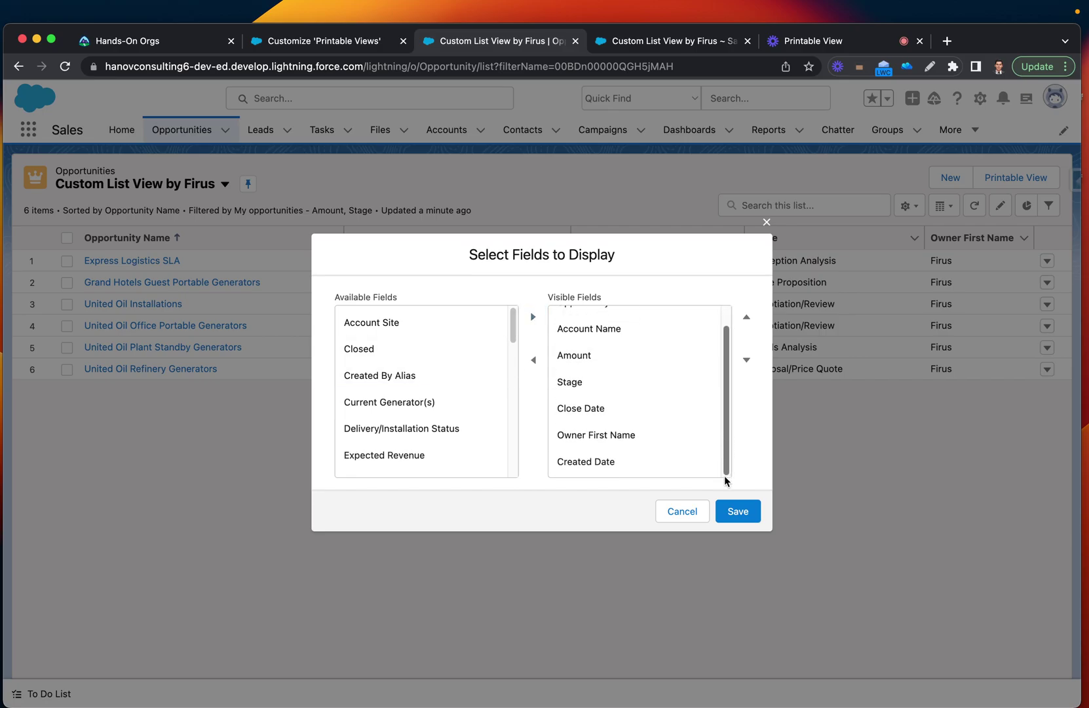
left_click(586, 470)
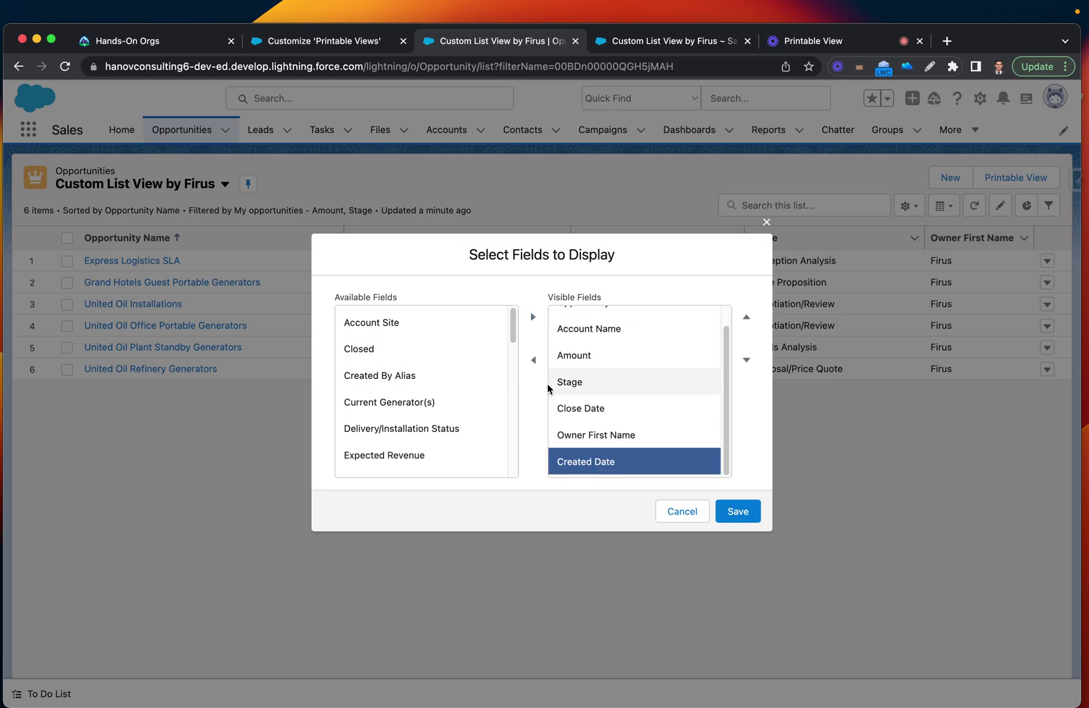
left_click(747, 318)
left_click(746, 318)
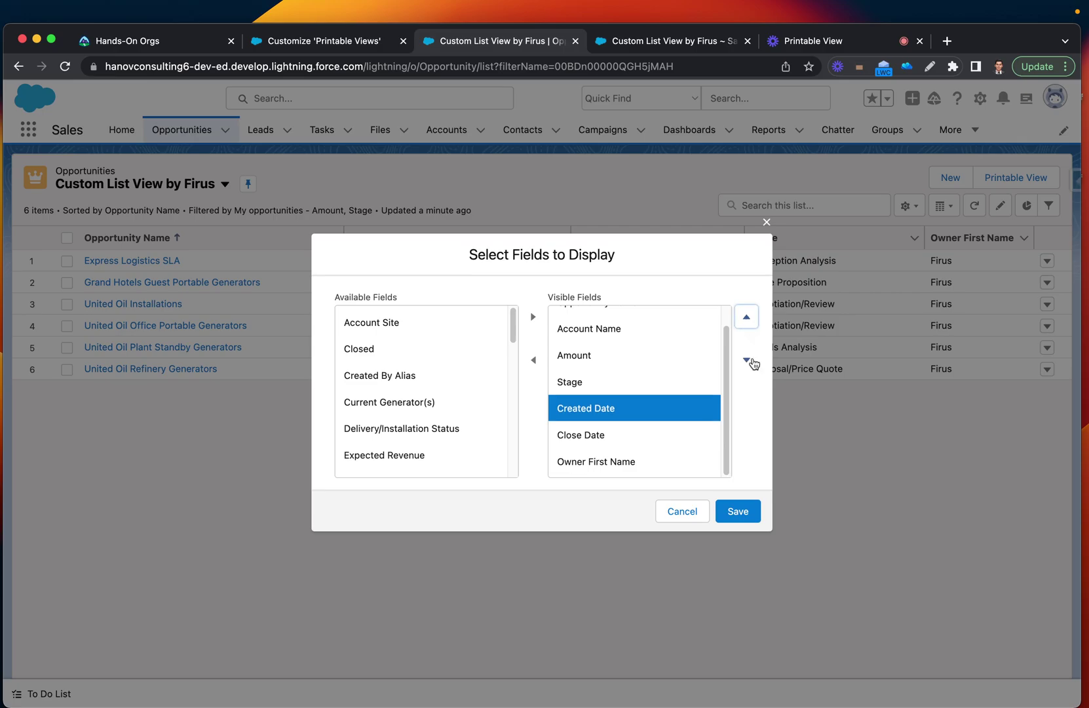
Save the field selection, view the printable list with Created Date and Close Date, then return to Loom
left_click(747, 512)
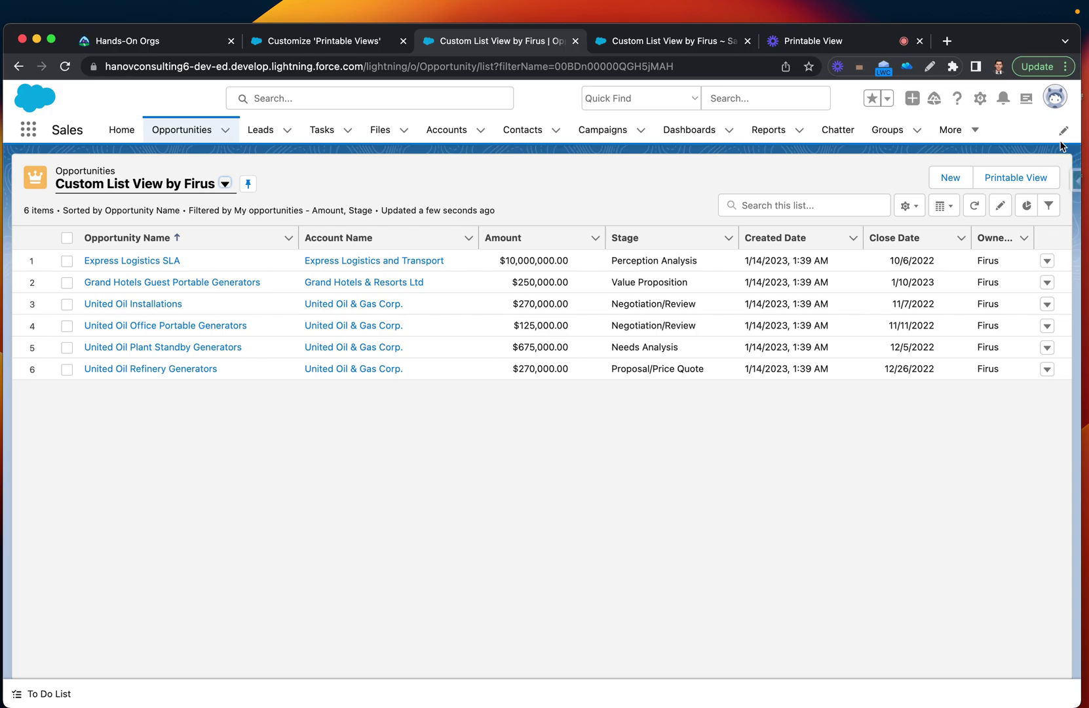
left_click(1015, 179)
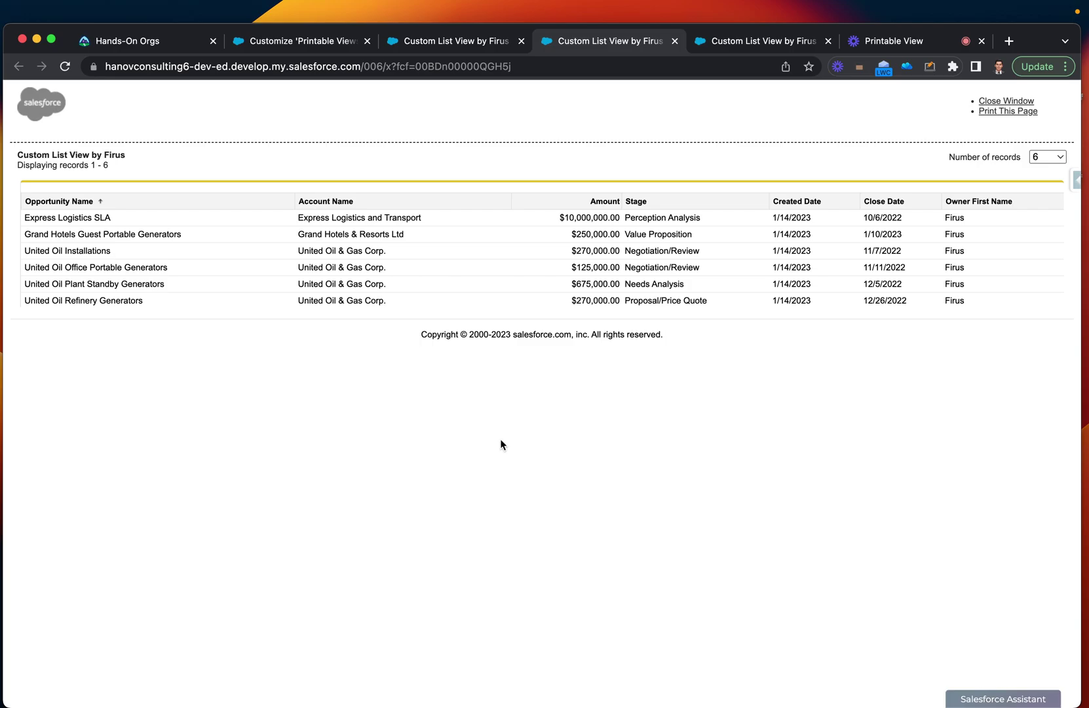
left_click(900, 41)
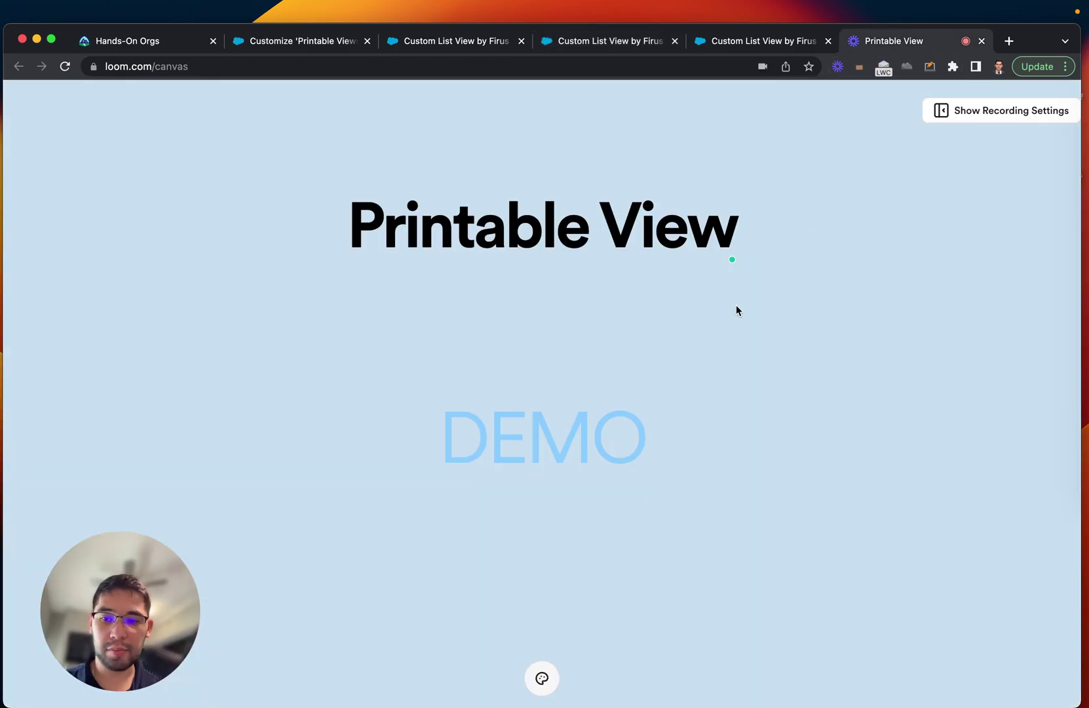